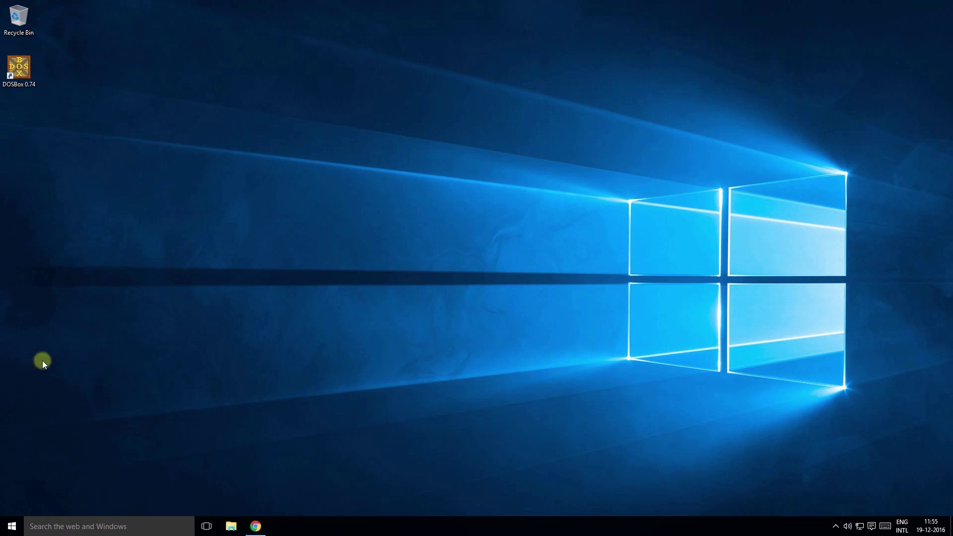
Search Google for 'x mouse'.
{"action": "left_click", "coordinate": [257, 527]}
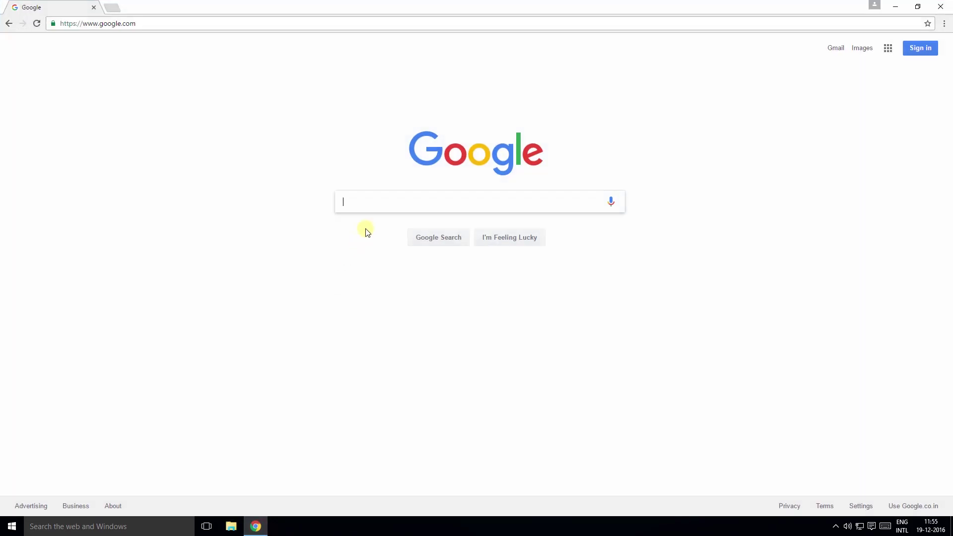
{"action": "left_click", "coordinate": [374, 202]}
{"action": "type", "text": "x mouse"}
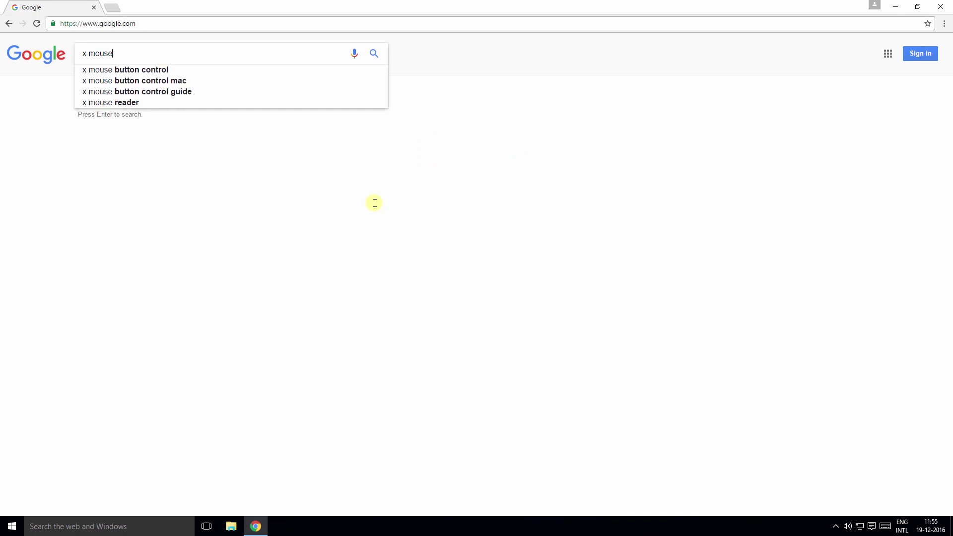
{"action": "key", "text": "Return"}
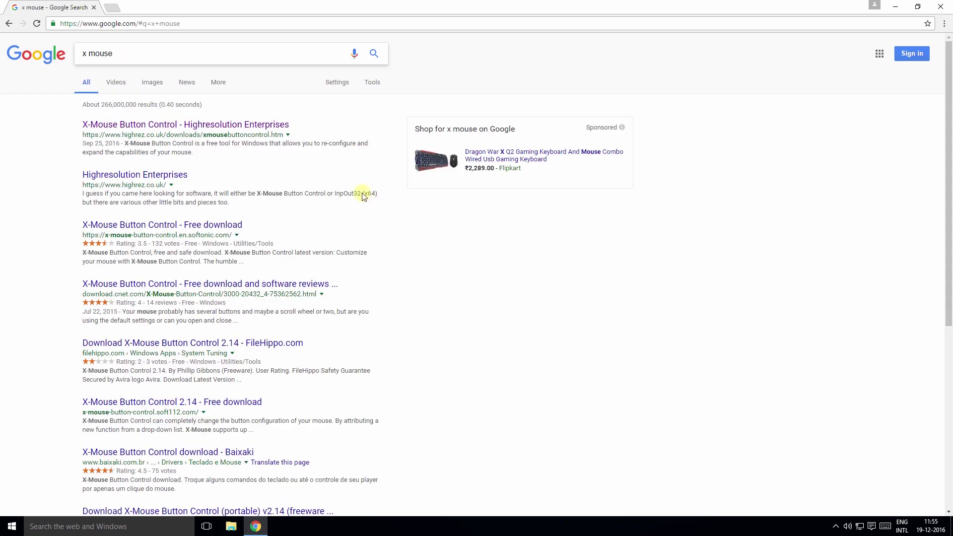
Download the latest X-Mouse Button Control from highrez.co.uk, then close Chrome.
{"action": "left_click", "coordinate": [166, 125]}
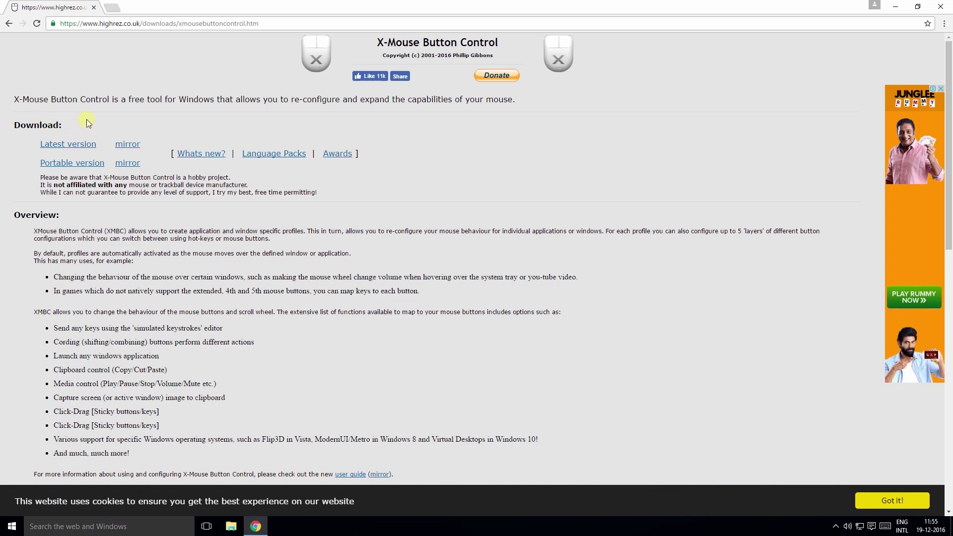
{"action": "left_click", "coordinate": [72, 143]}
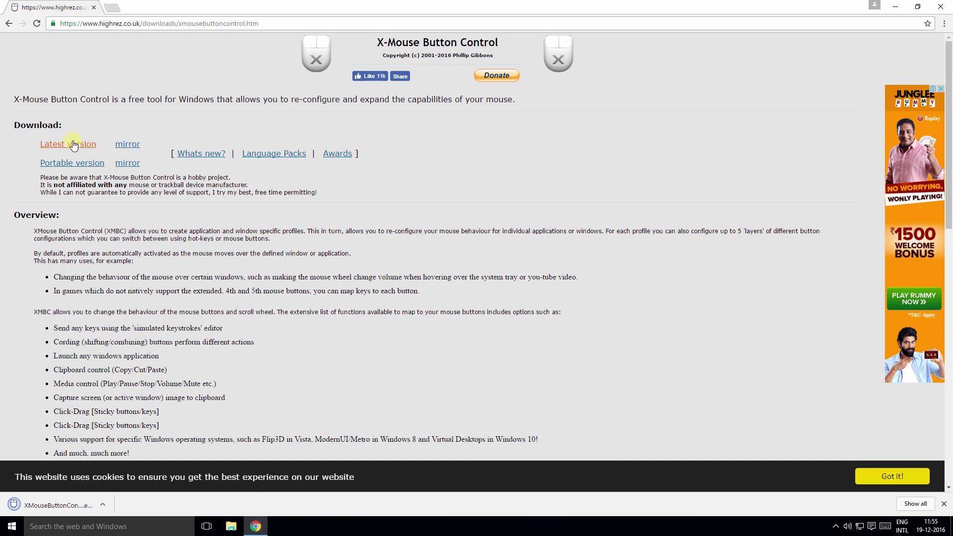
{"action": "left_click", "coordinate": [946, 6]}
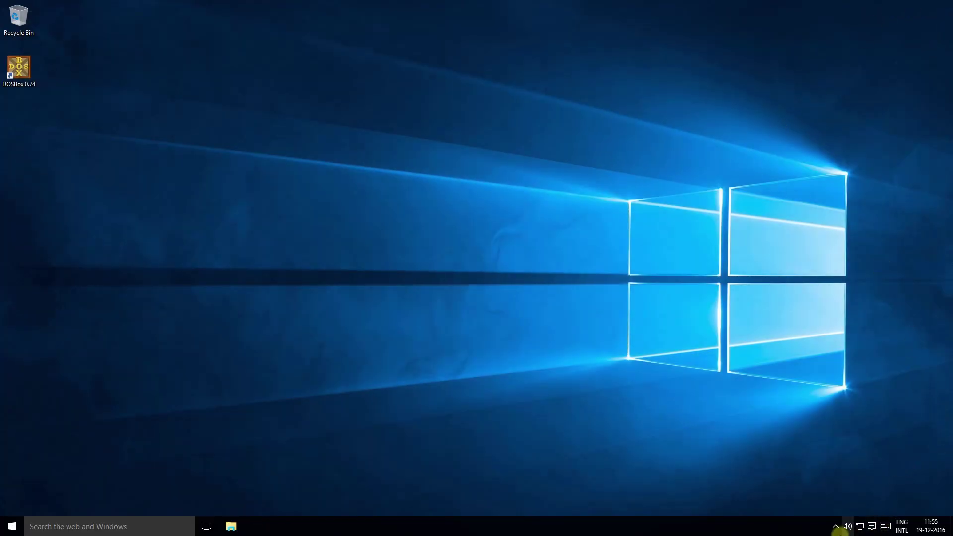
Open the X-Mouse Button Control setup window from the hidden tray icons.
{"action": "left_click", "coordinate": [836, 526]}
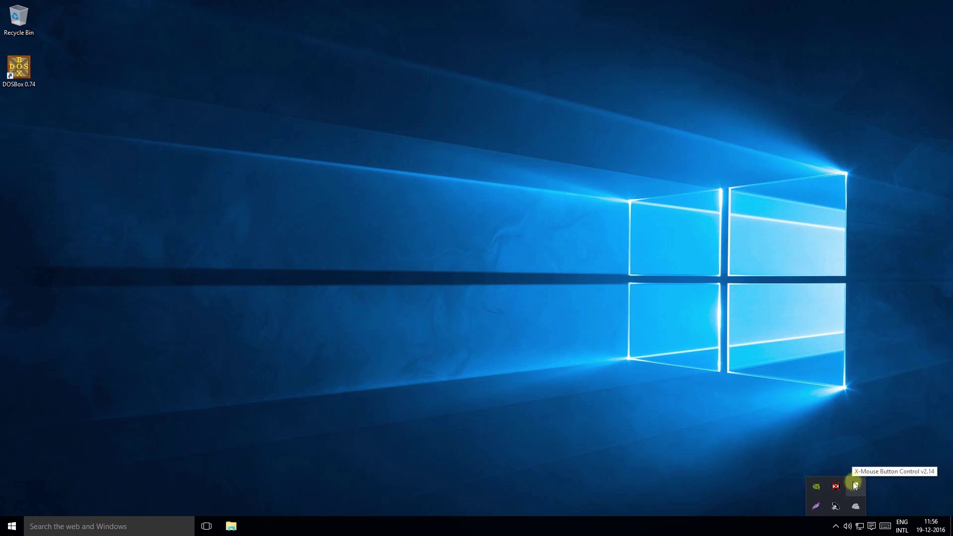
{"action": "left_click", "coordinate": [854, 487]}
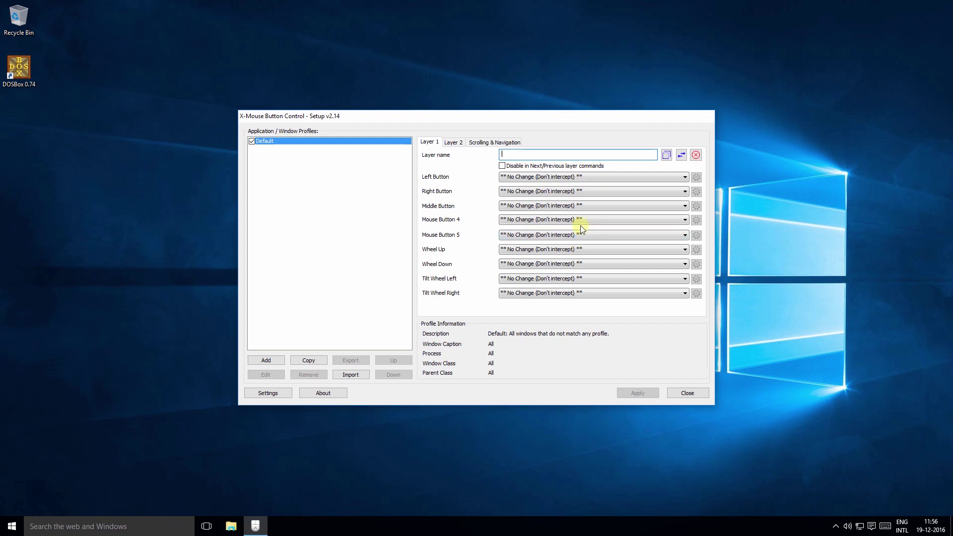
Map Mouse Button 4 to Media - Volume Up and Button 5 to Volume Down, apply, and test.
{"action": "left_click", "coordinate": [580, 221]}
{"action": "left_click_drag", "start_coordinate": [677, 259], "coordinate": [678, 334]}
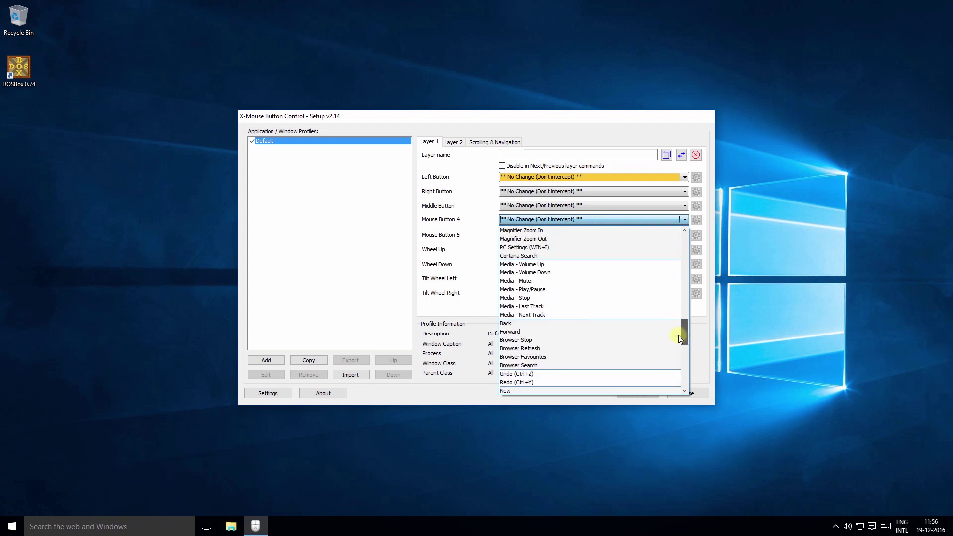
{"action": "left_click", "coordinate": [588, 267]}
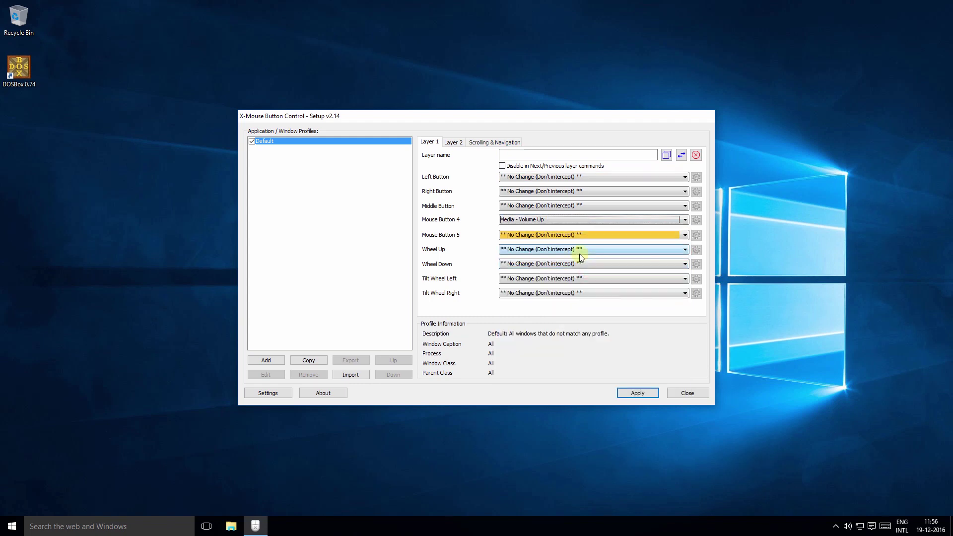
{"action": "left_click", "coordinate": [671, 236]}
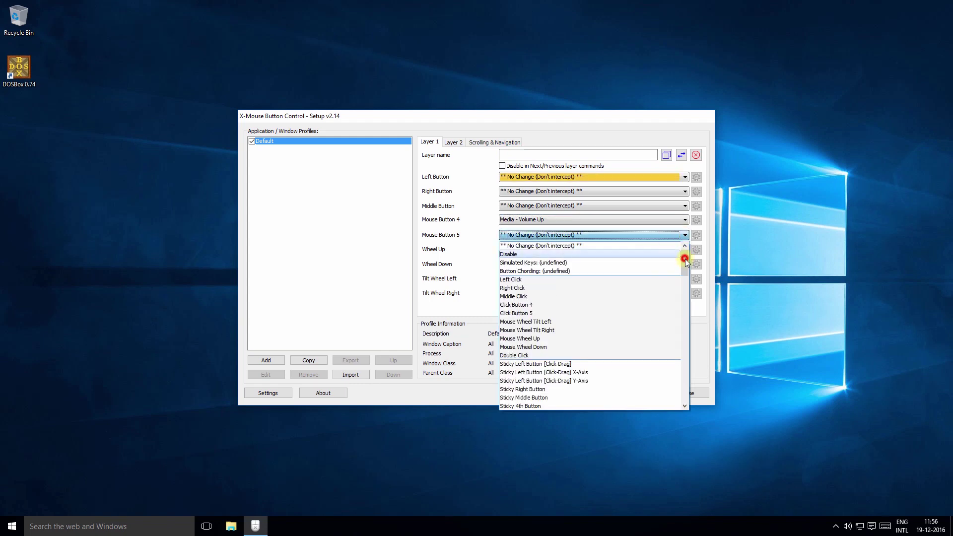
{"action": "left_click_drag", "start_coordinate": [685, 258], "coordinate": [684, 336]}
{"action": "left_click", "coordinate": [630, 329]}
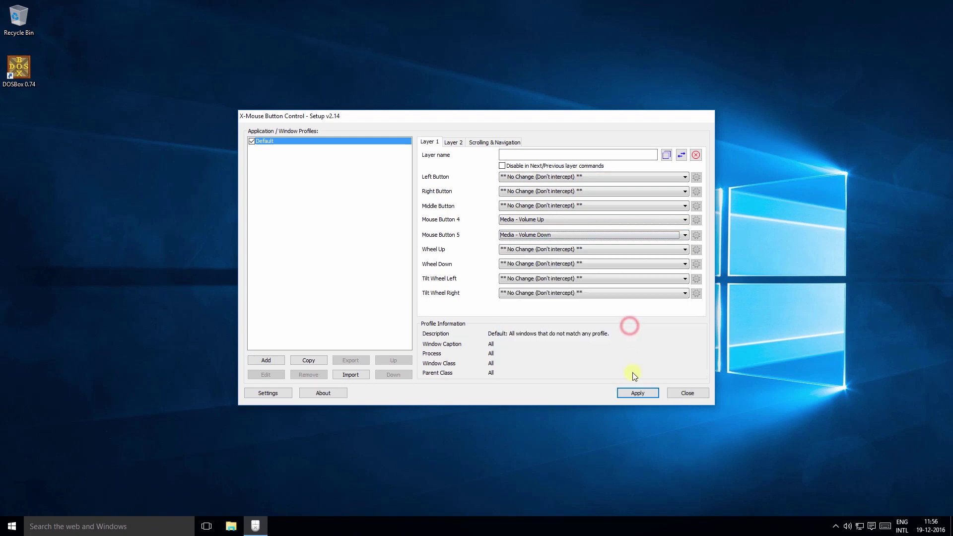
{"action": "left_click", "coordinate": [633, 392]}
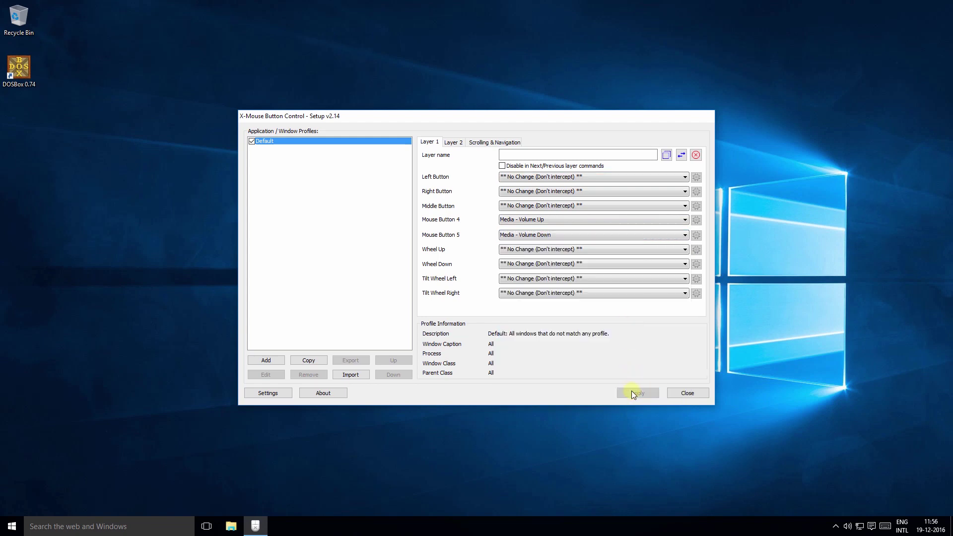
{"action": "key", "text": "XF86AudioRaiseVolume"}
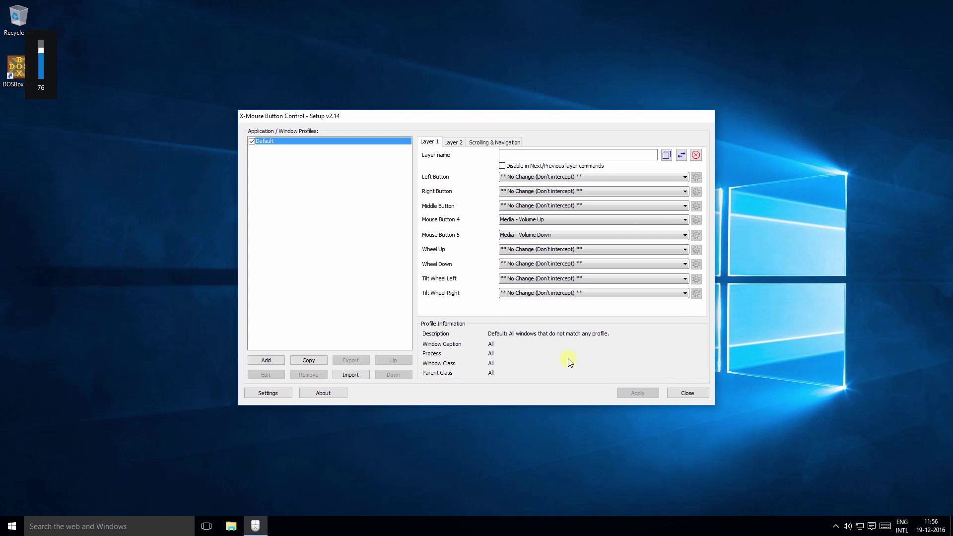
{"action": "key", "text": "XF86AudioLowerVolume"}
{"action": "key", "text": "XF86AudioLowerVolume"}
{"action": "key", "text": "XF86AudioLowerVolume"}
{"action": "key", "text": "XF86AudioLowerVolume"}
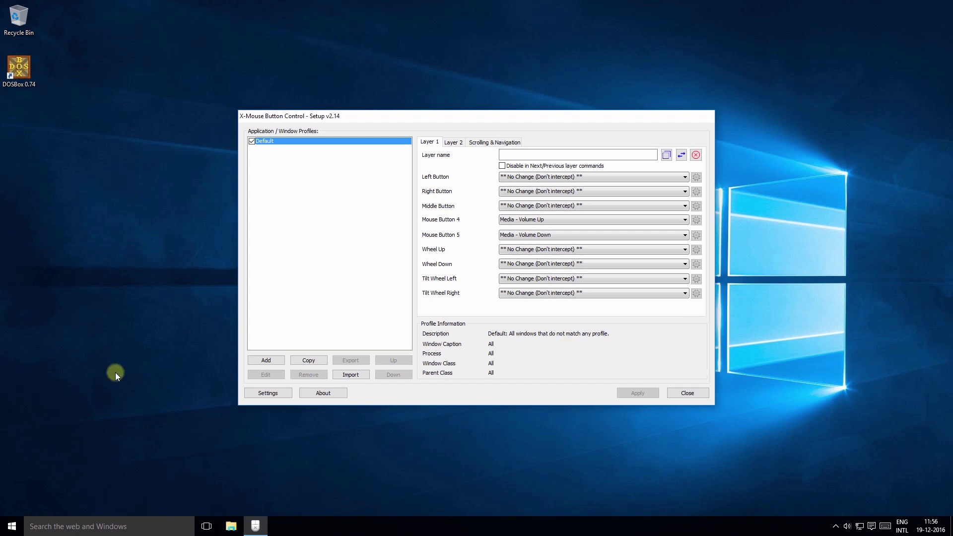
Launch Google Chrome from the Start menu, then close its window.
{"action": "left_click", "coordinate": [11, 526]}
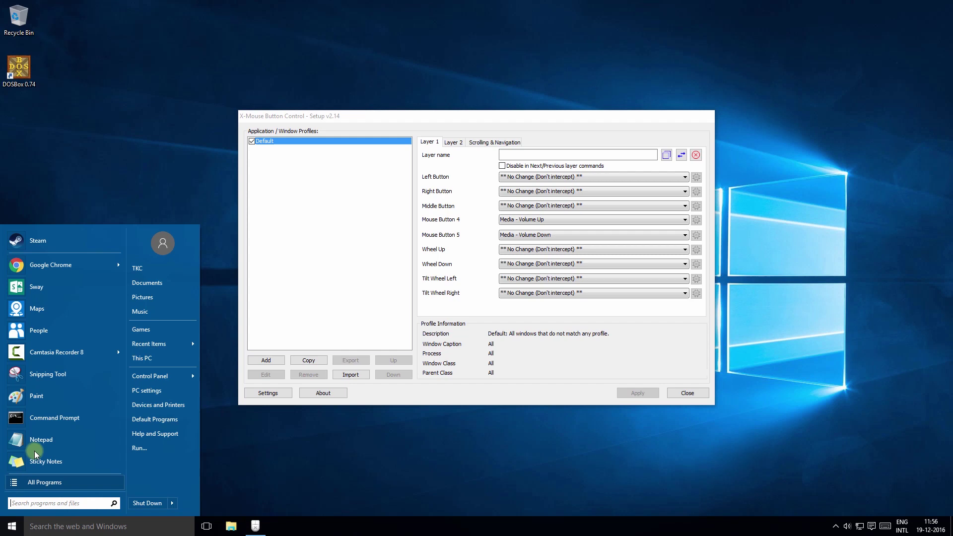
{"action": "left_click", "coordinate": [84, 269]}
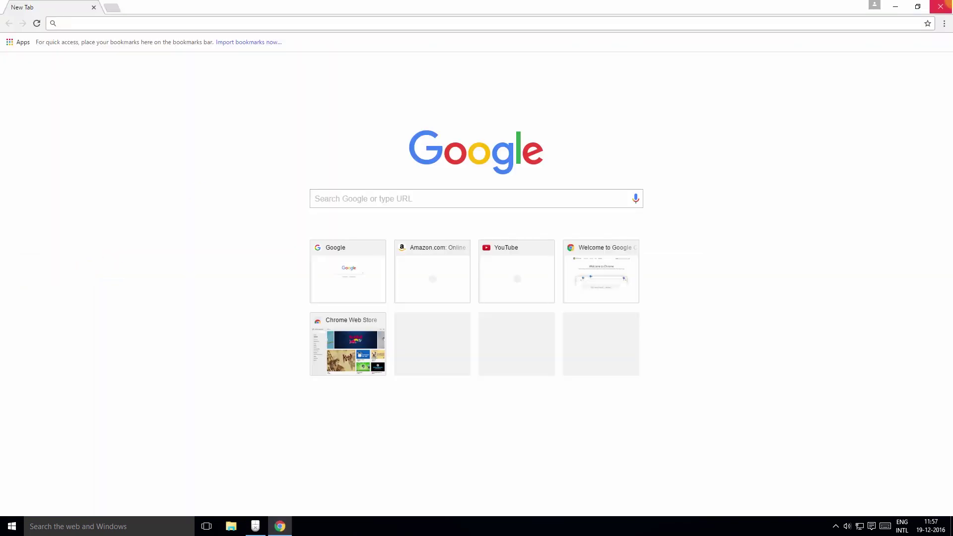
{"action": "left_click", "coordinate": [940, 6]}
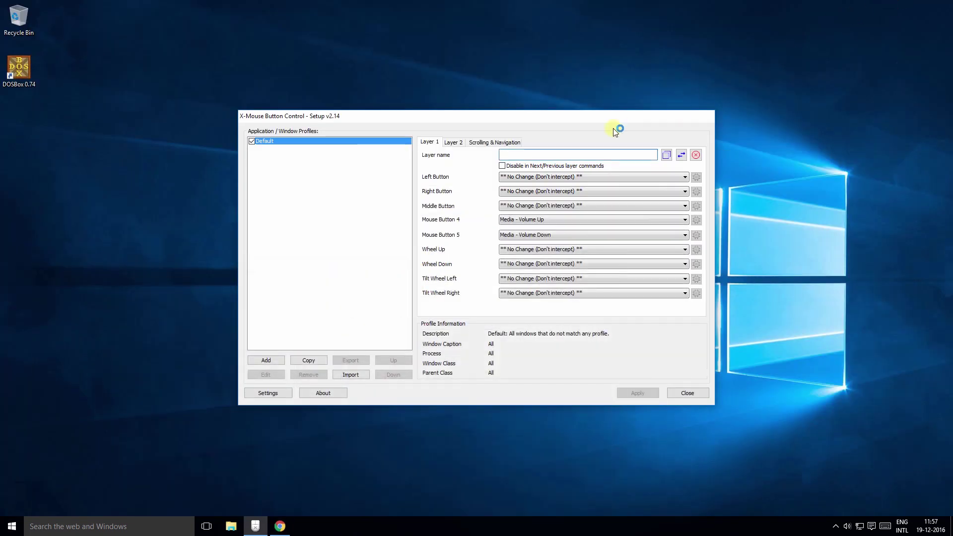
Add a chrome.exe profile described as 'Google Chrome', then check the side buttons still change volume.
{"action": "left_click", "coordinate": [414, 121]}
{"action": "left_click", "coordinate": [278, 362]}
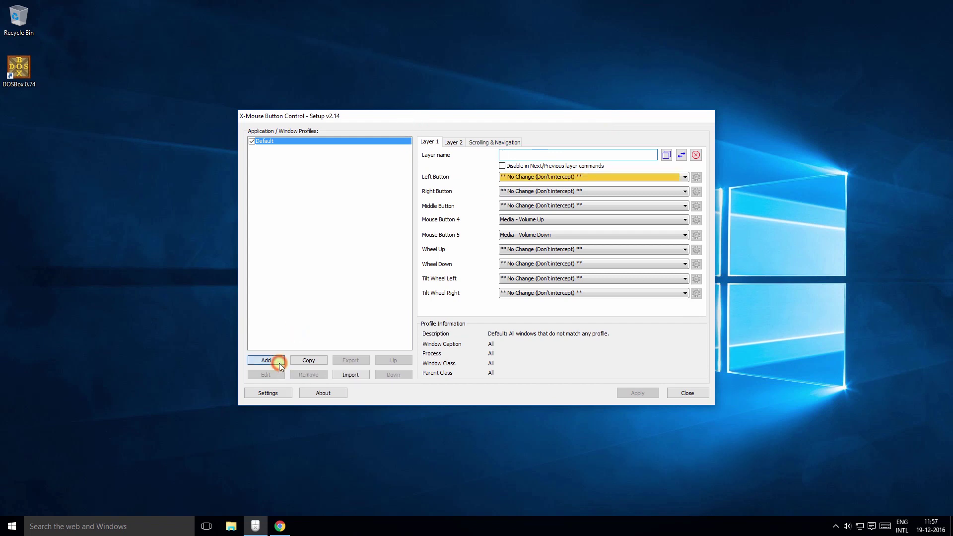
{"action": "left_click", "coordinate": [412, 215]}
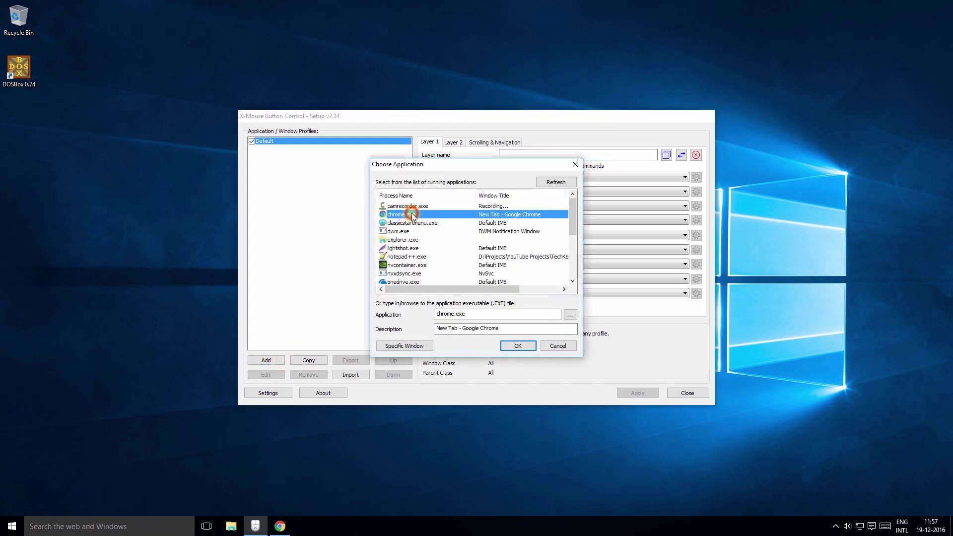
{"action": "left_click_drag", "start_coordinate": [462, 329], "coordinate": [438, 331]}
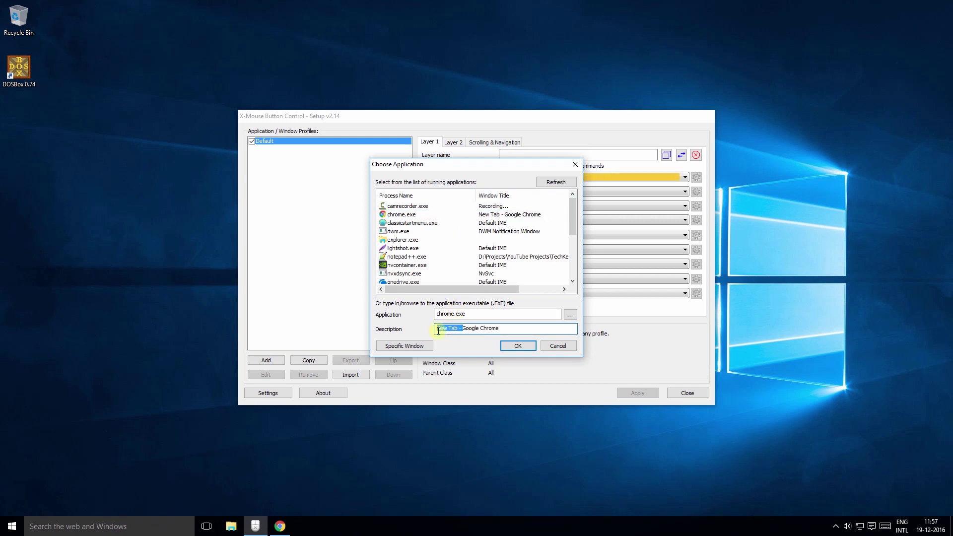
{"action": "key", "text": "BackSpace"}
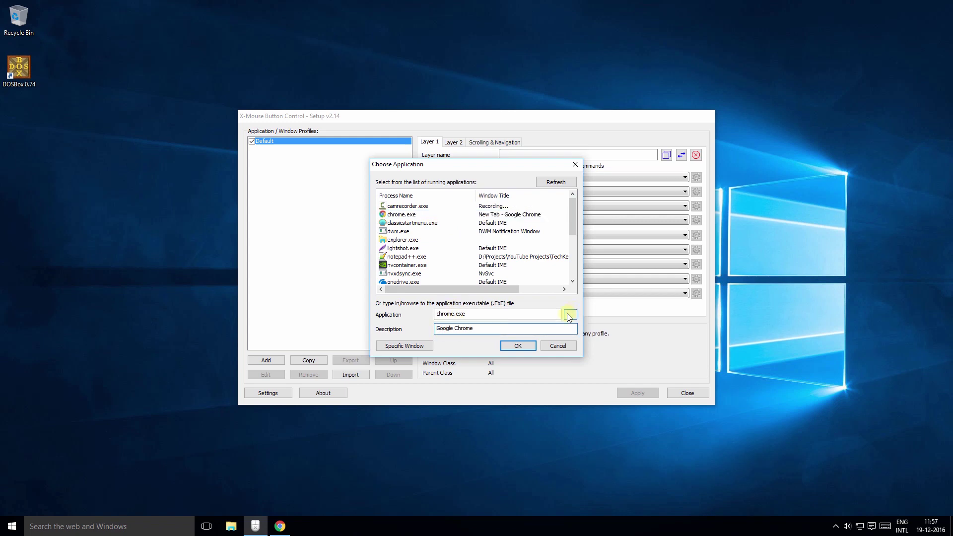
{"action": "left_click", "coordinate": [522, 344]}
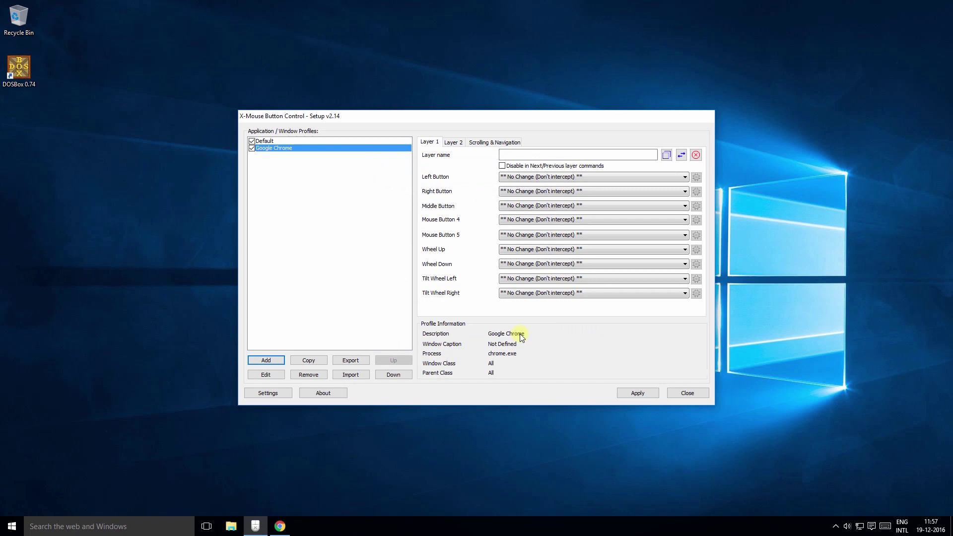
{"action": "key", "text": "XF86AudioLowerVolume"}
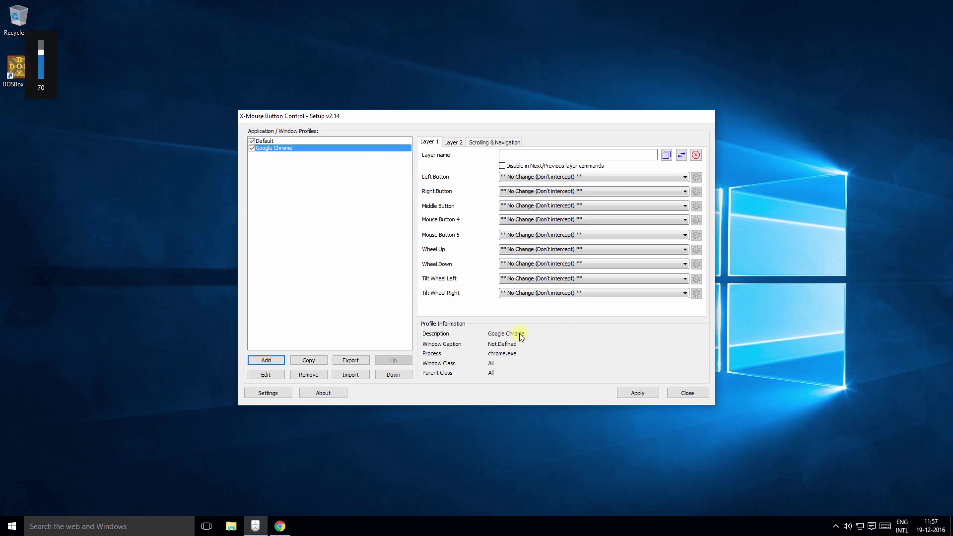
{"action": "key", "text": "XF86AudioRaiseVolume"}
{"action": "key", "text": "XF86AudioRaiseVolume"}
{"action": "key", "text": "XF86AudioRaiseVolume"}
Set Mouse Button 4 to Simulated Keys sending {CTRL}+.
{"action": "left_click", "coordinate": [570, 221]}
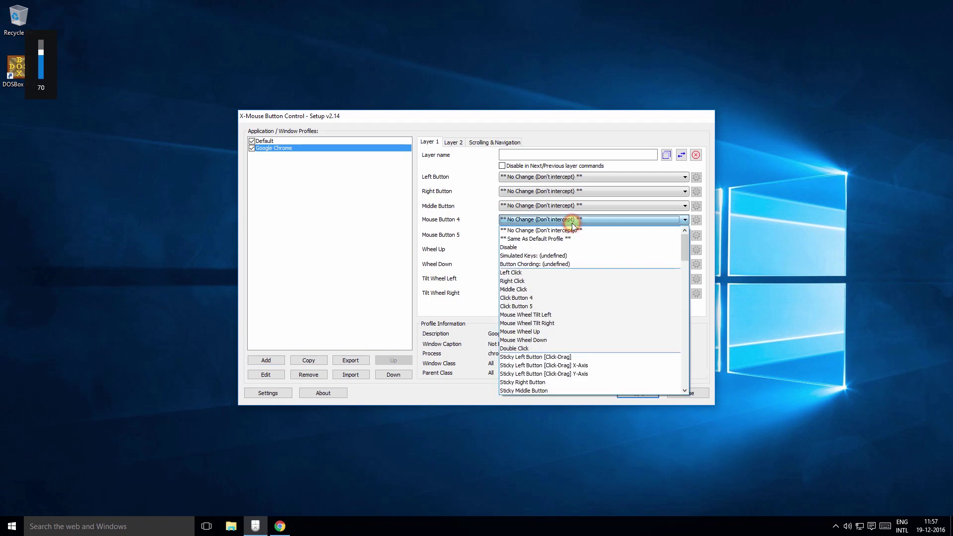
{"action": "left_click", "coordinate": [550, 256]}
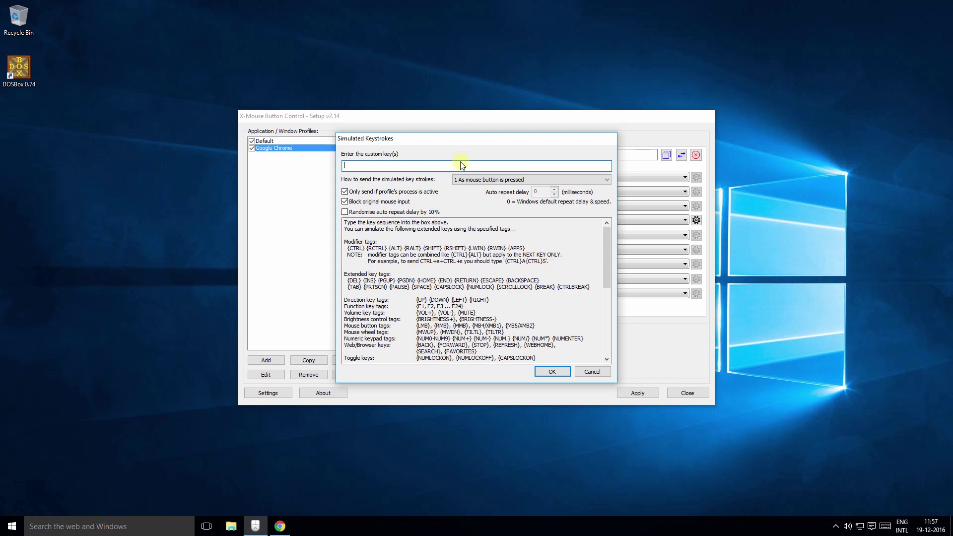
{"action": "type", "text": "{CTRL}+"}
{"action": "left_click", "coordinate": [557, 372]}
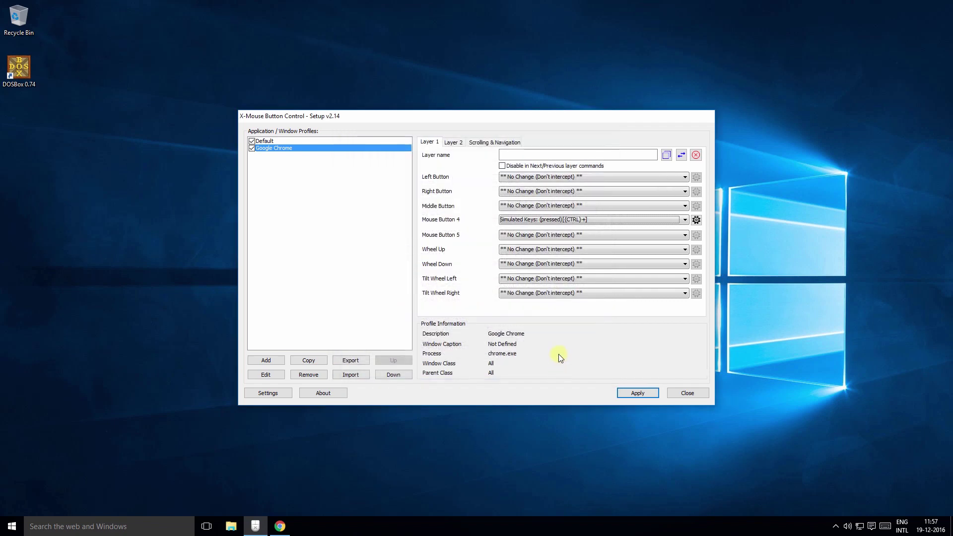
Set Mouse Button 5 to Simulated Keys sending {CTRL}-.
{"action": "left_click", "coordinate": [580, 234]}
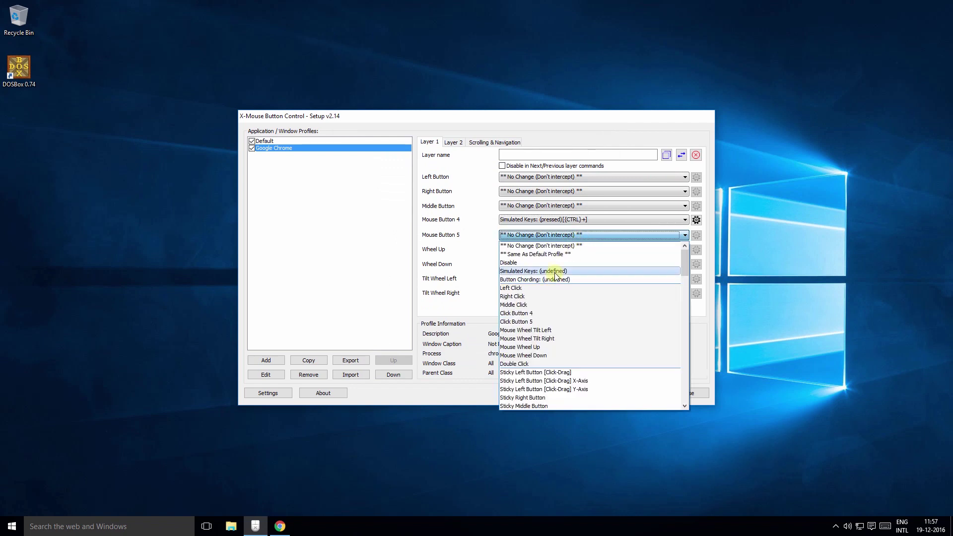
{"action": "left_click", "coordinate": [555, 271]}
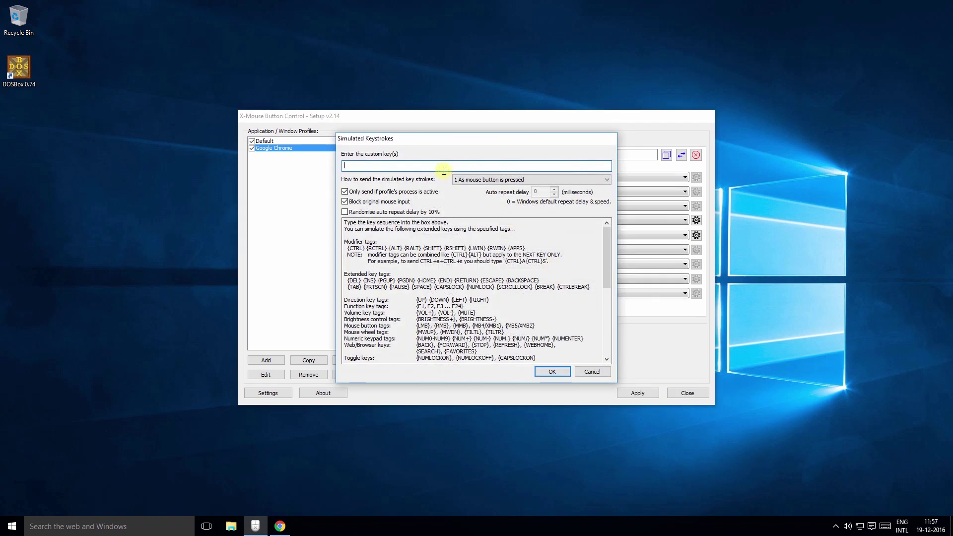
{"action": "type", "text": "{CTRL}-"}
{"action": "left_click", "coordinate": [551, 371]}
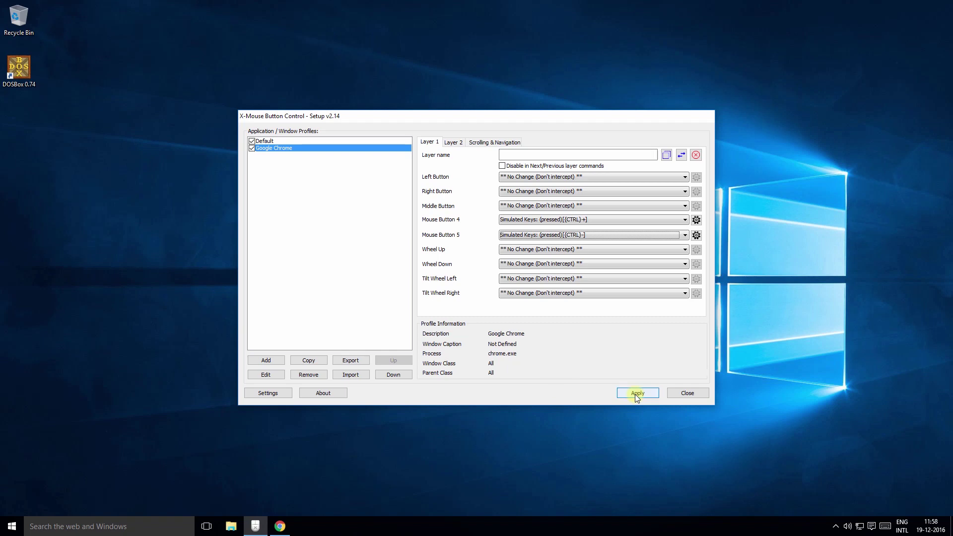
Apply the Chrome mappings, then zoom Chrome's New Tab page in and out, ending at 90%.
{"action": "left_click", "coordinate": [635, 394]}
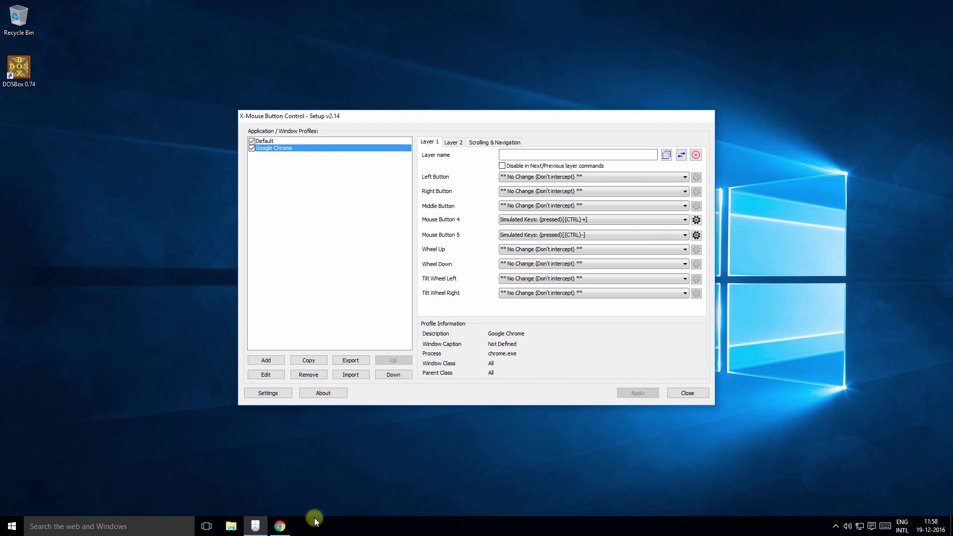
{"action": "left_click", "coordinate": [280, 526]}
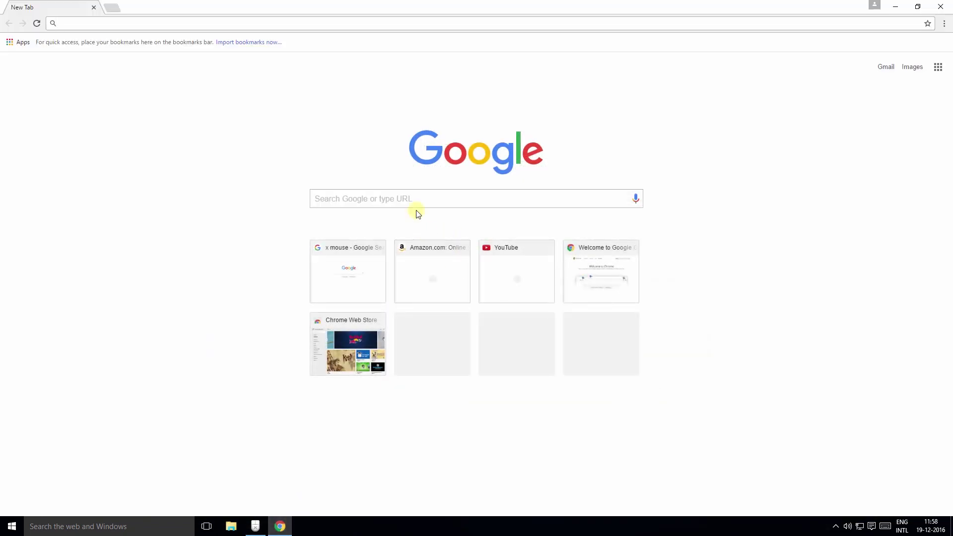
{"action": "scroll", "coordinate": [217, 261], "scroll_direction": "up", "scroll_amount": 2}
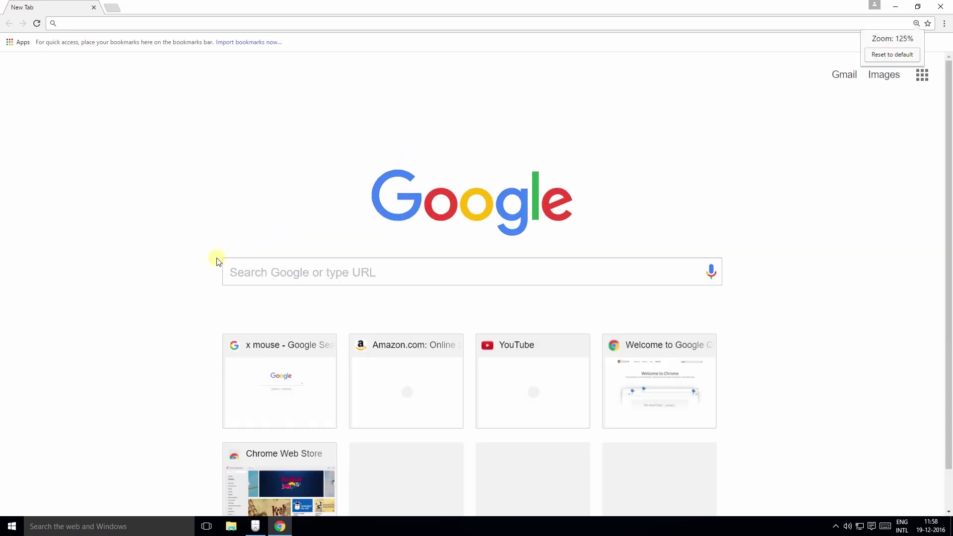
{"action": "scroll", "coordinate": [216, 260], "scroll_direction": "down", "scroll_amount": 5}
{"action": "scroll", "coordinate": [216, 260], "scroll_direction": "up", "scroll_amount": 4}
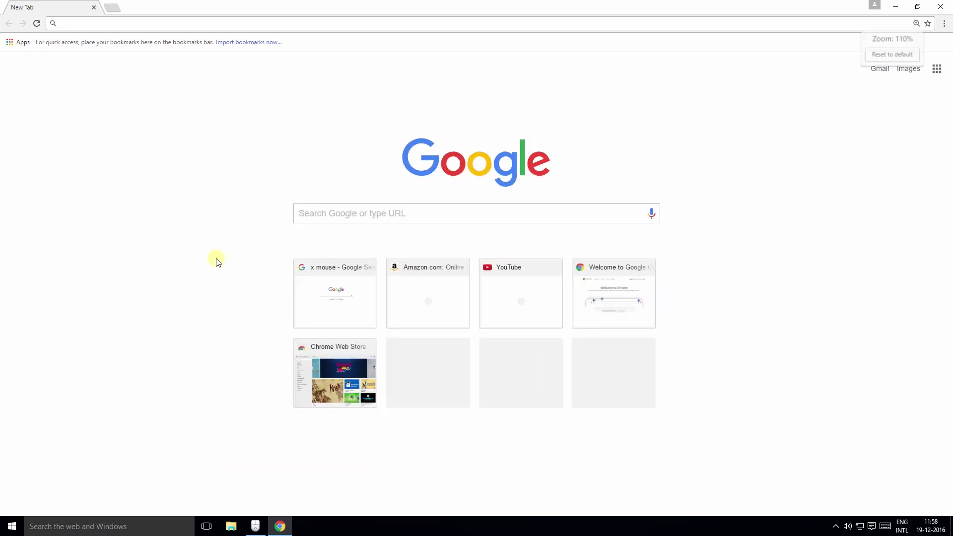
{"action": "scroll", "coordinate": [216, 260], "scroll_direction": "up", "scroll_amount": 1}
{"action": "scroll", "coordinate": [217, 261], "scroll_direction": "down", "scroll_amount": 2}
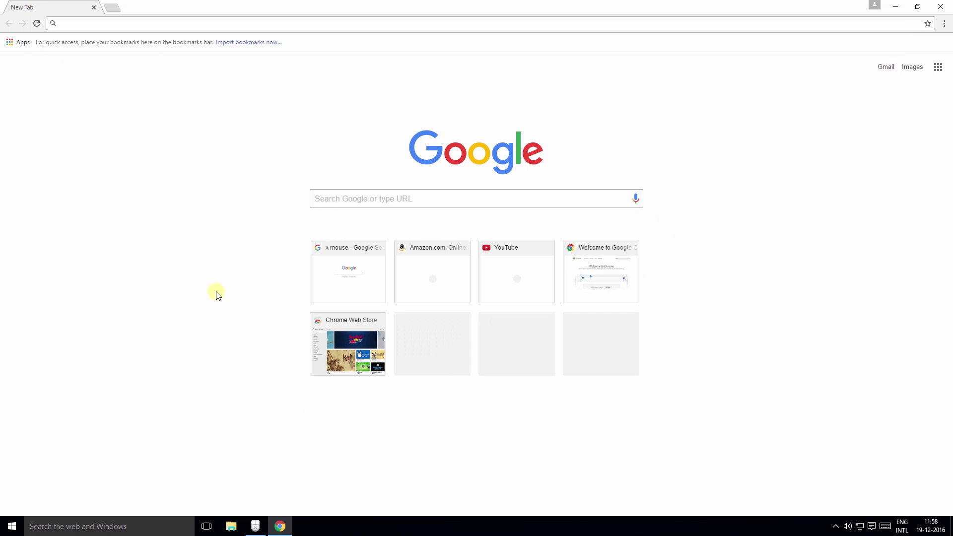
{"action": "scroll", "coordinate": [212, 256], "scroll_direction": "down", "scroll_amount": 1}
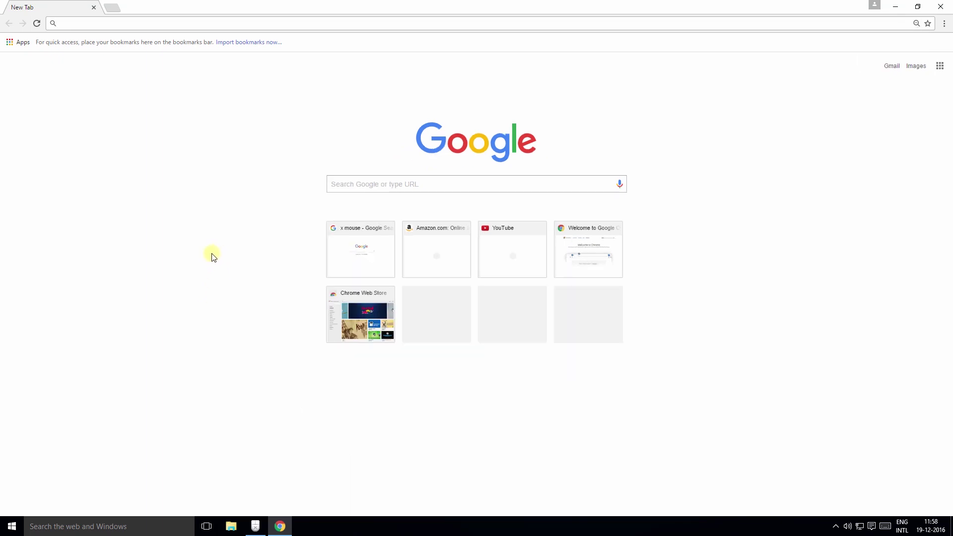
Reset the Chrome profile's Mouse Button 4 to '** No Change (Don't intercept) **'.
{"action": "left_click", "coordinate": [255, 525]}
{"action": "left_click", "coordinate": [531, 218]}
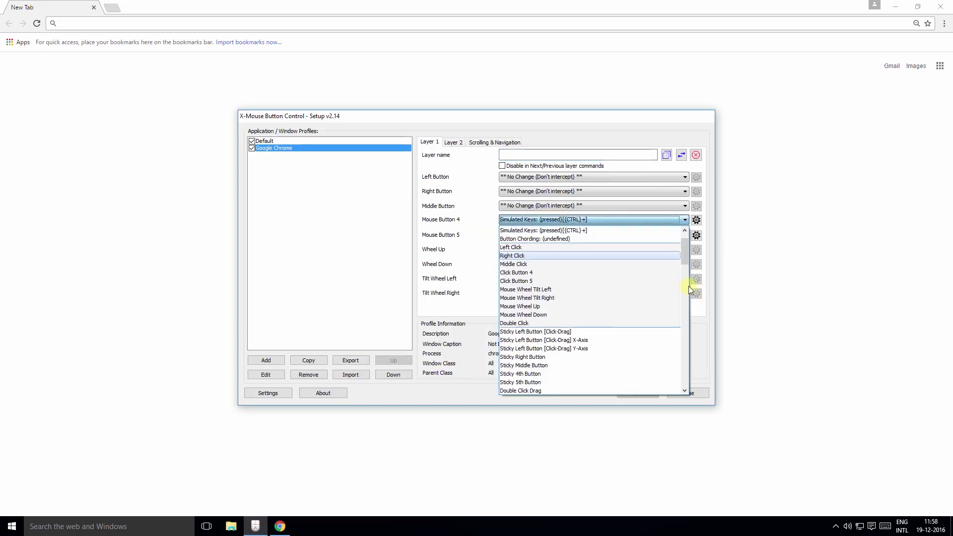
{"action": "scroll", "coordinate": [686, 242], "scroll_direction": "up", "scroll_amount": 1}
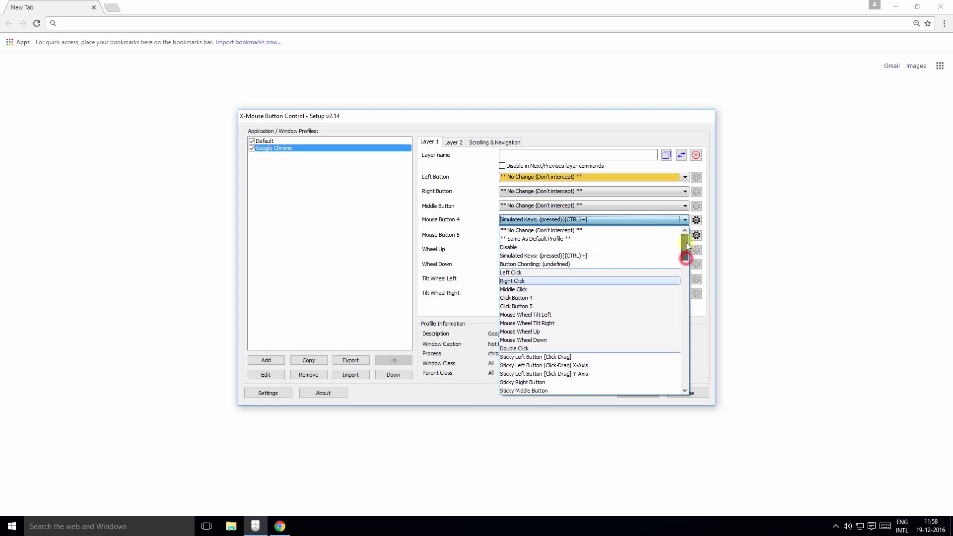
{"action": "left_click", "coordinate": [578, 230]}
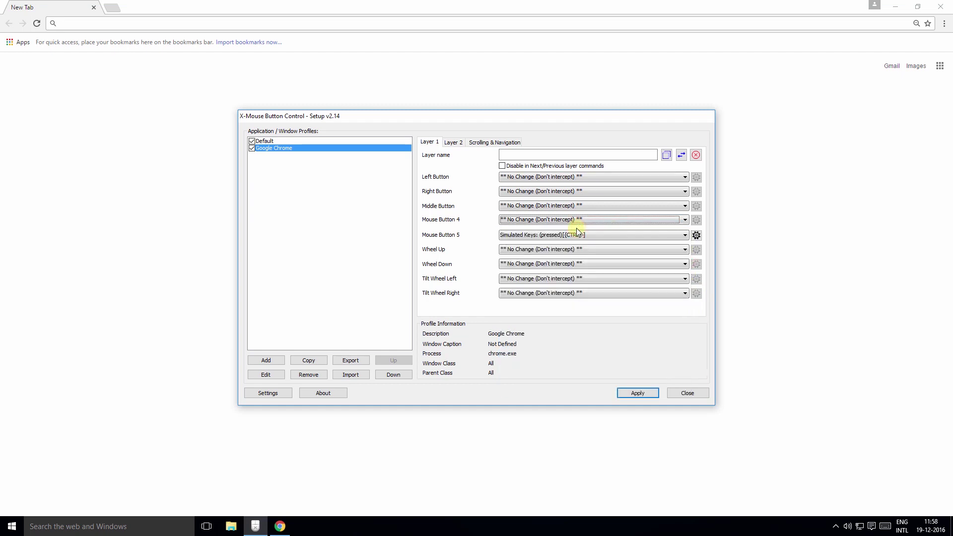